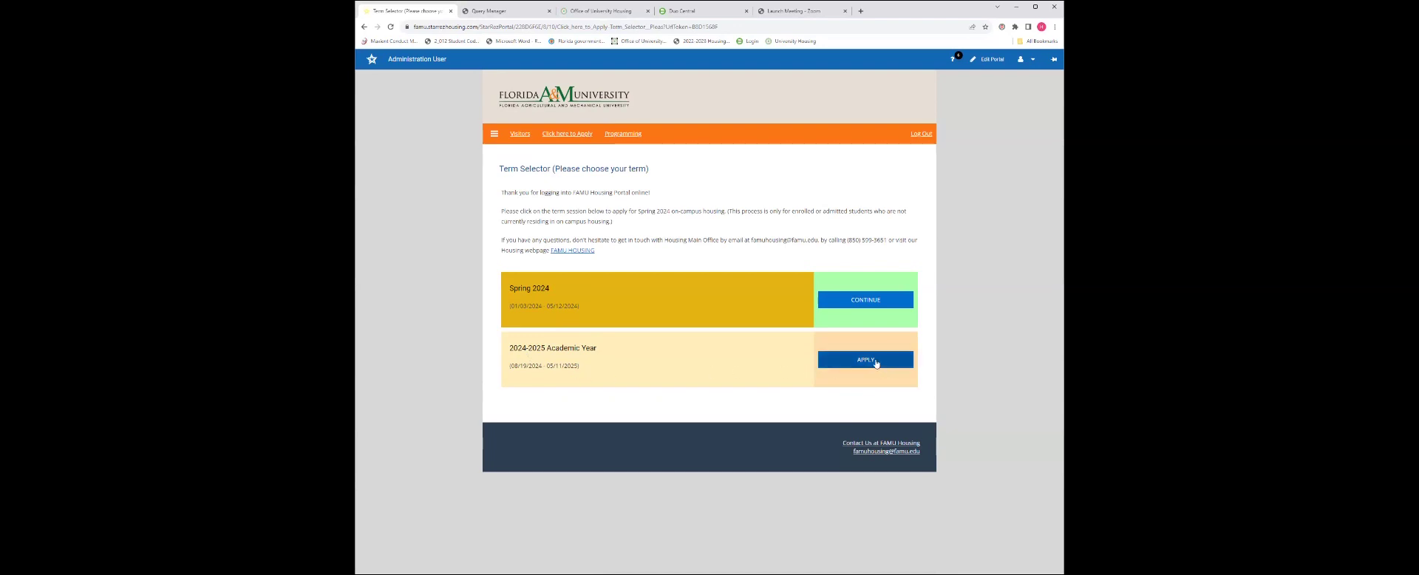
Start the housing application for the 2024-2025 Academic Year, review the personal details and address, and save them
left_click(875, 362)
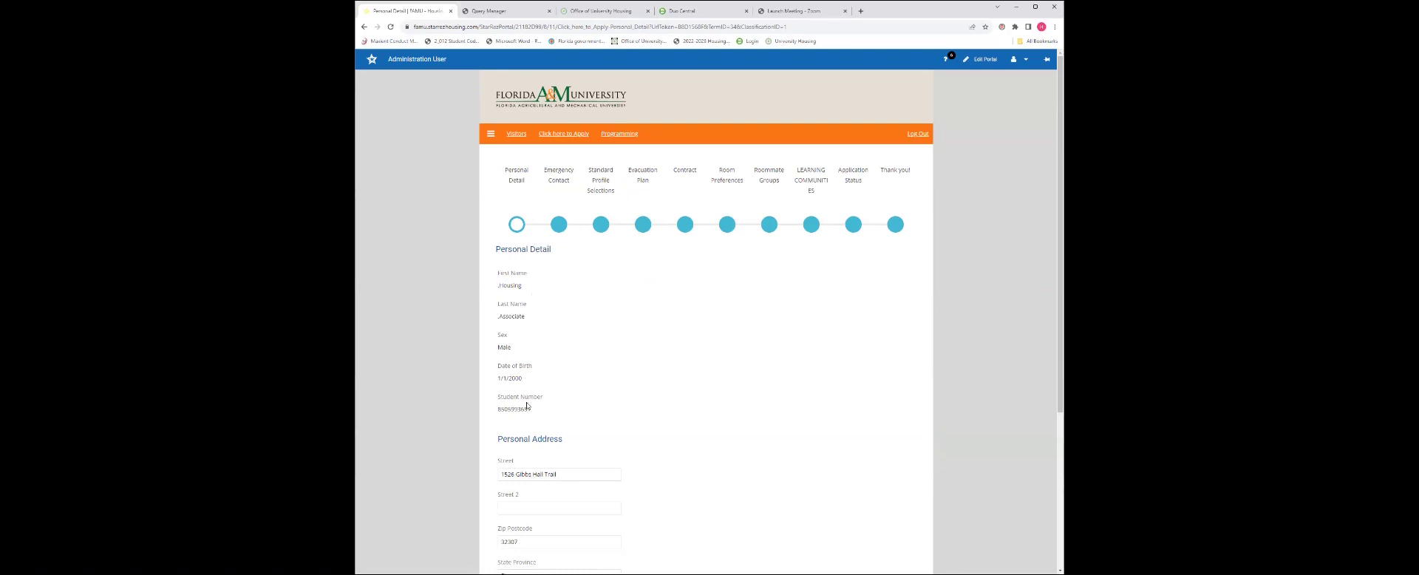
scroll(527, 405, "down", 1)
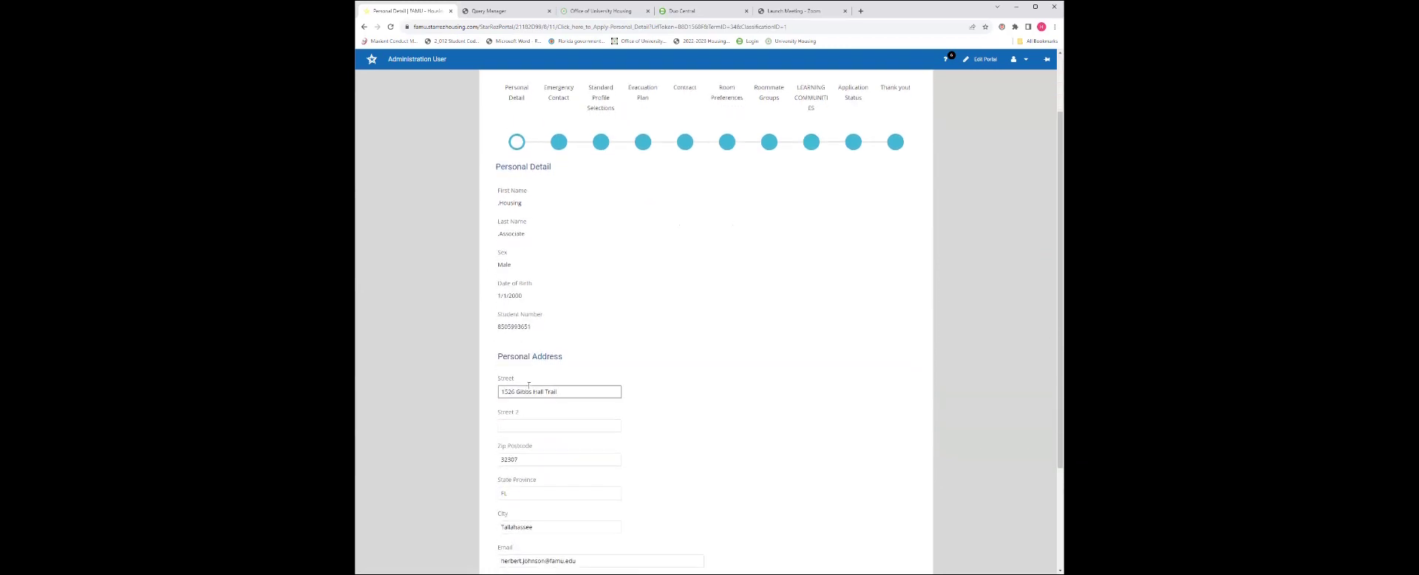
scroll(529, 392, "down", 1)
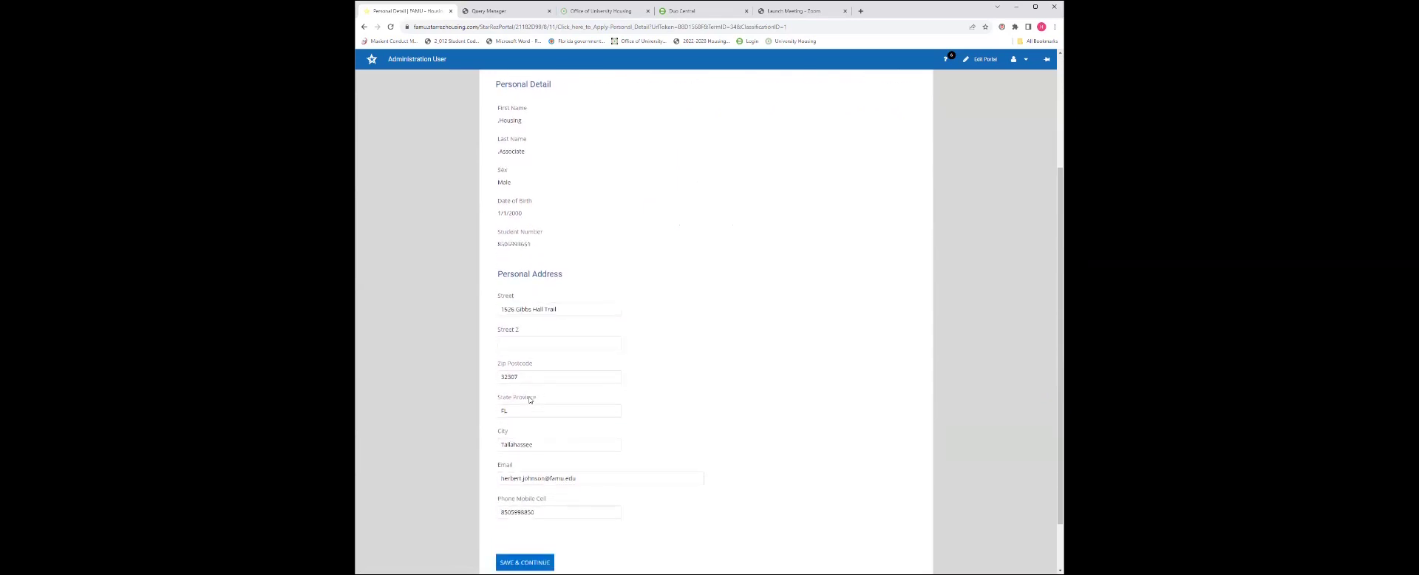
left_click(529, 399)
scroll(529, 399, "down", 1)
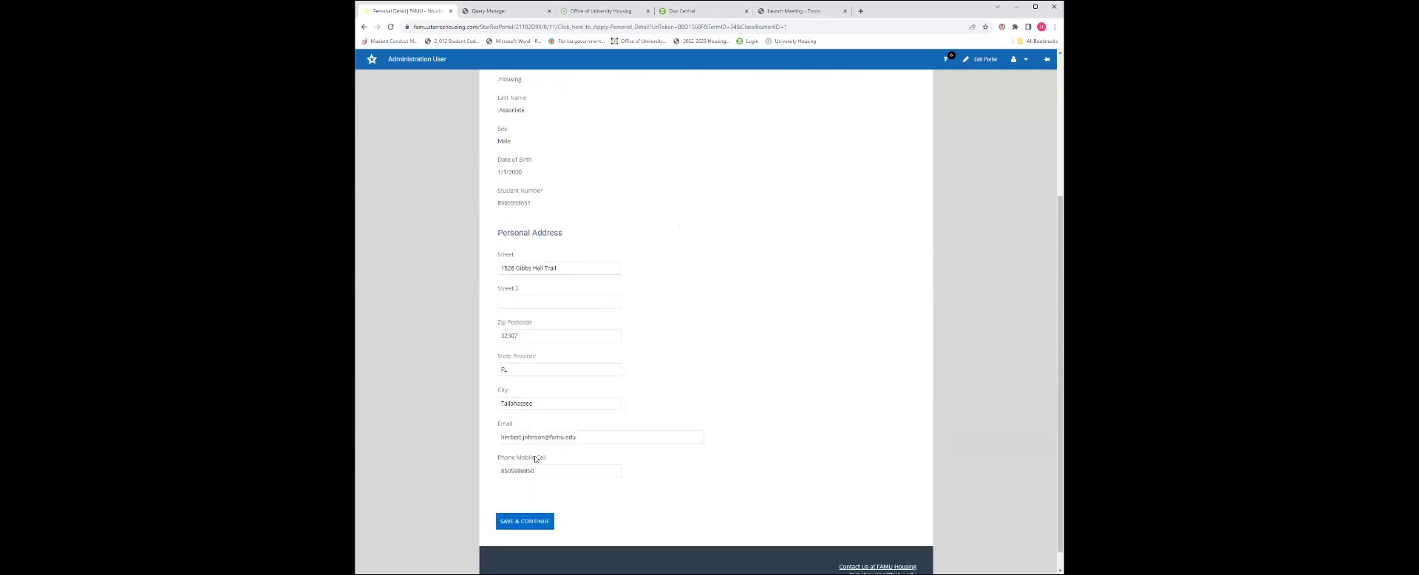
left_click(540, 465)
left_click(540, 464)
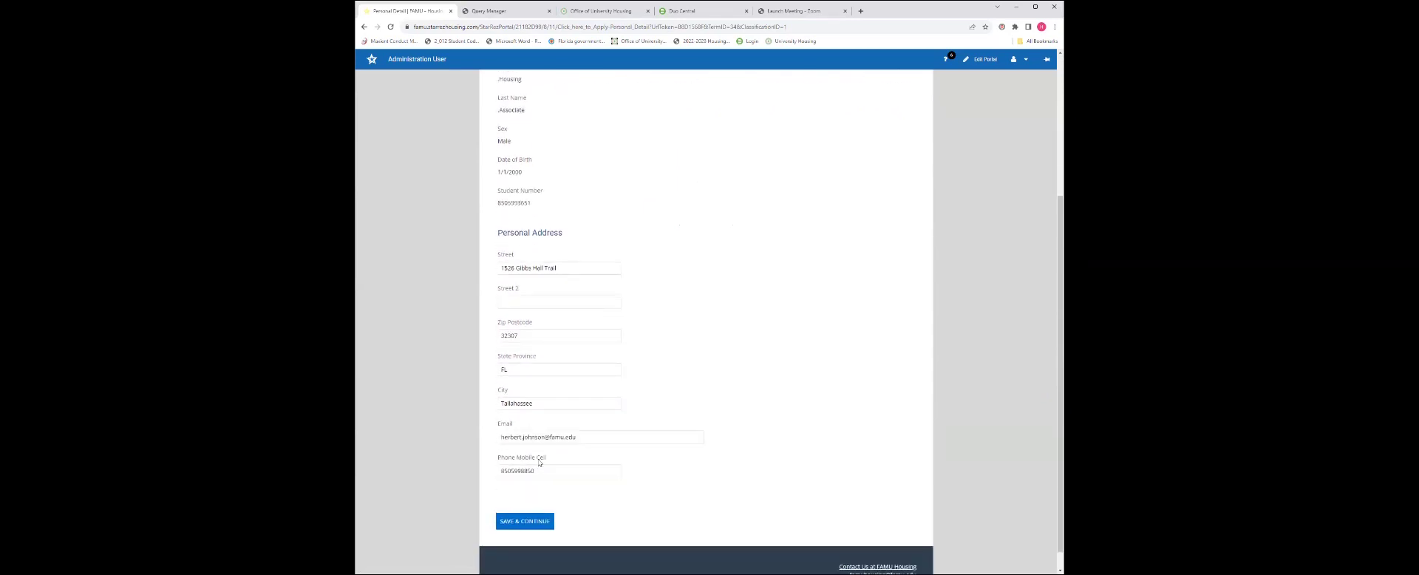
left_click(524, 525)
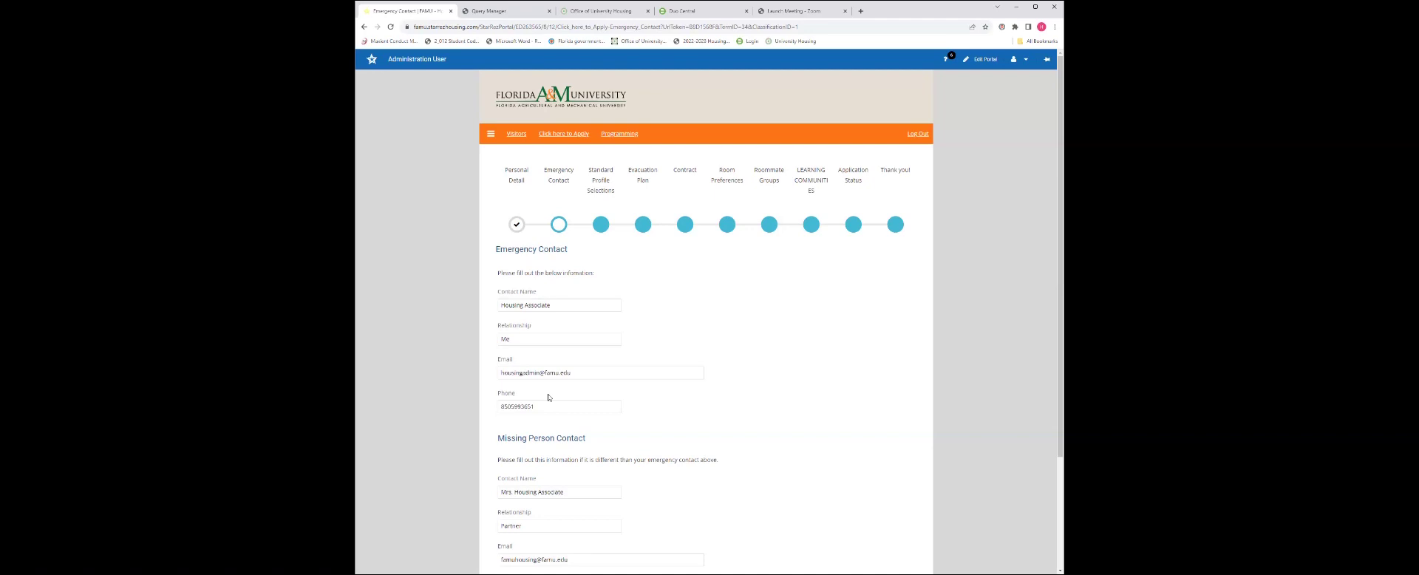
Review the emergency contact and missing person contact details and save them
scroll(549, 398, "down", 2)
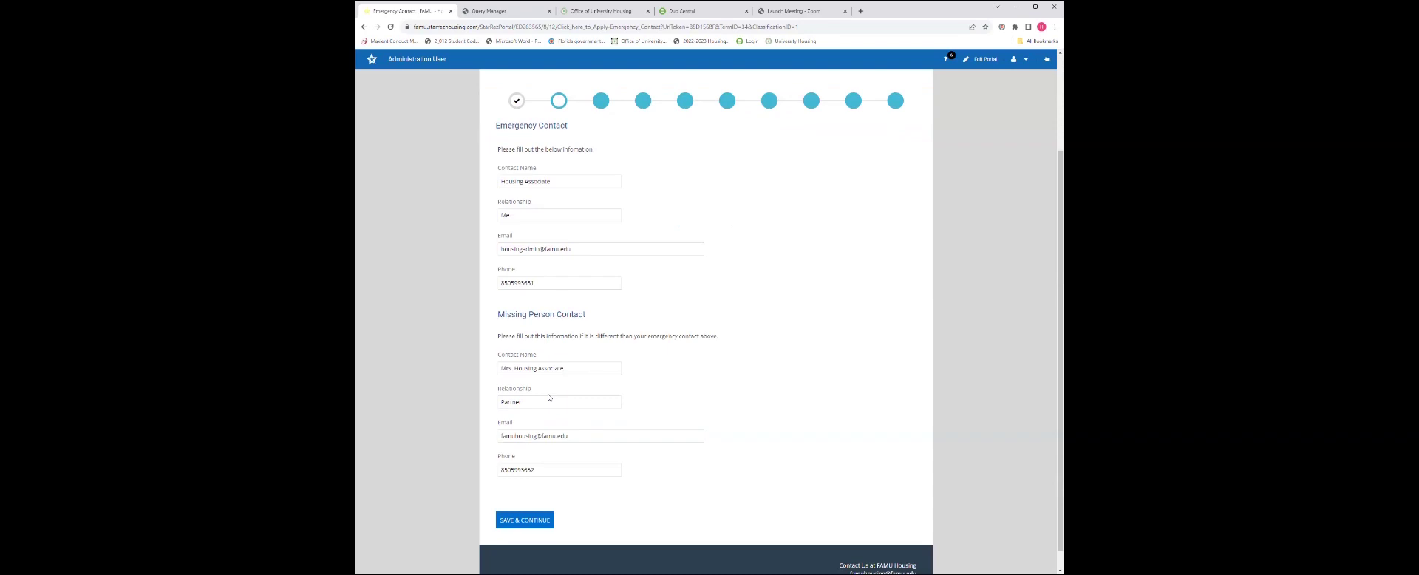
left_click(534, 524)
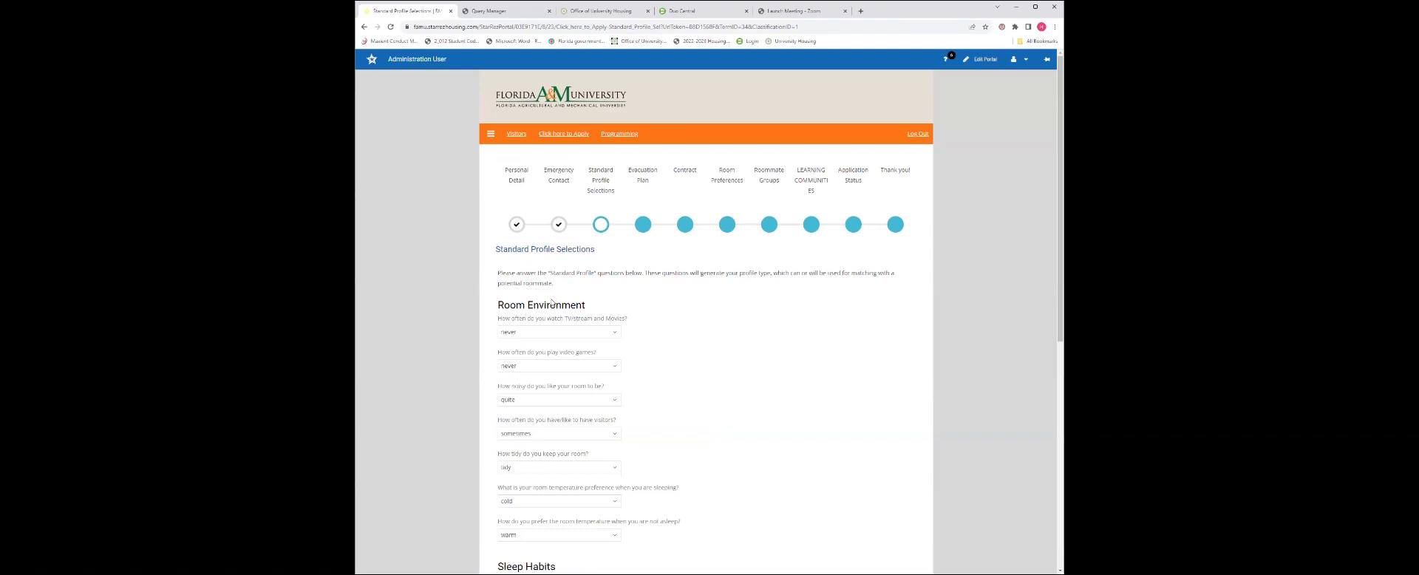
Save the standard profile selections and fill in how to evacuate in the evacuation plan
scroll(552, 301, "down", 1)
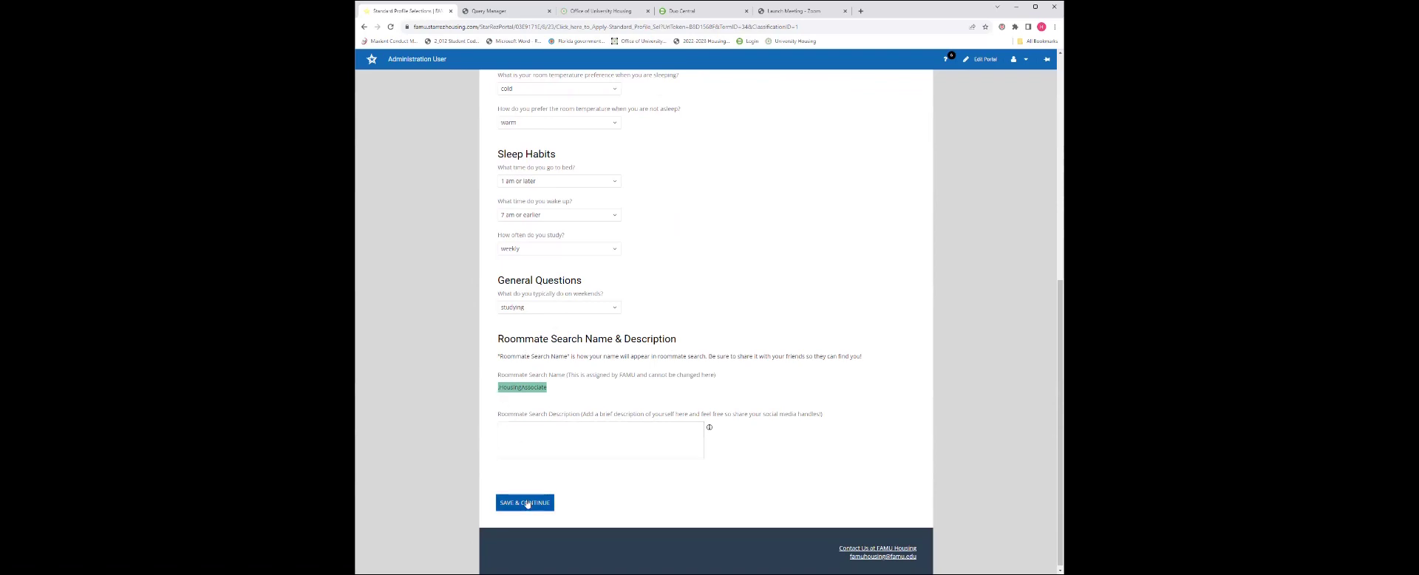
left_click(524, 502)
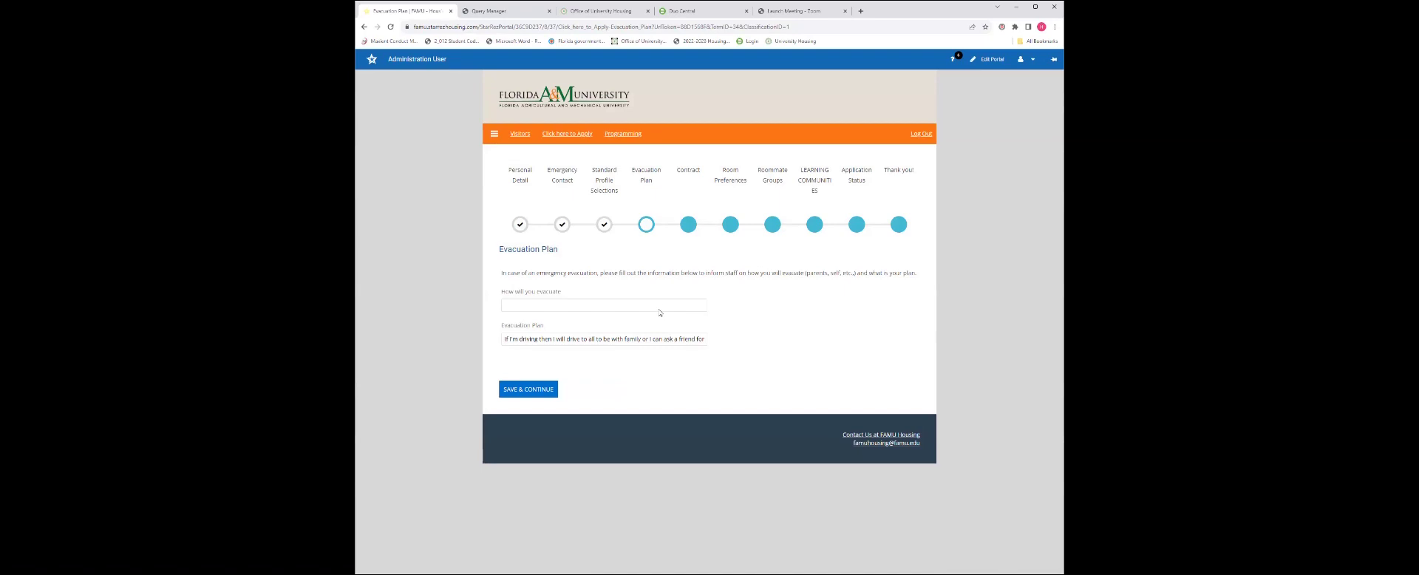
left_click(658, 308)
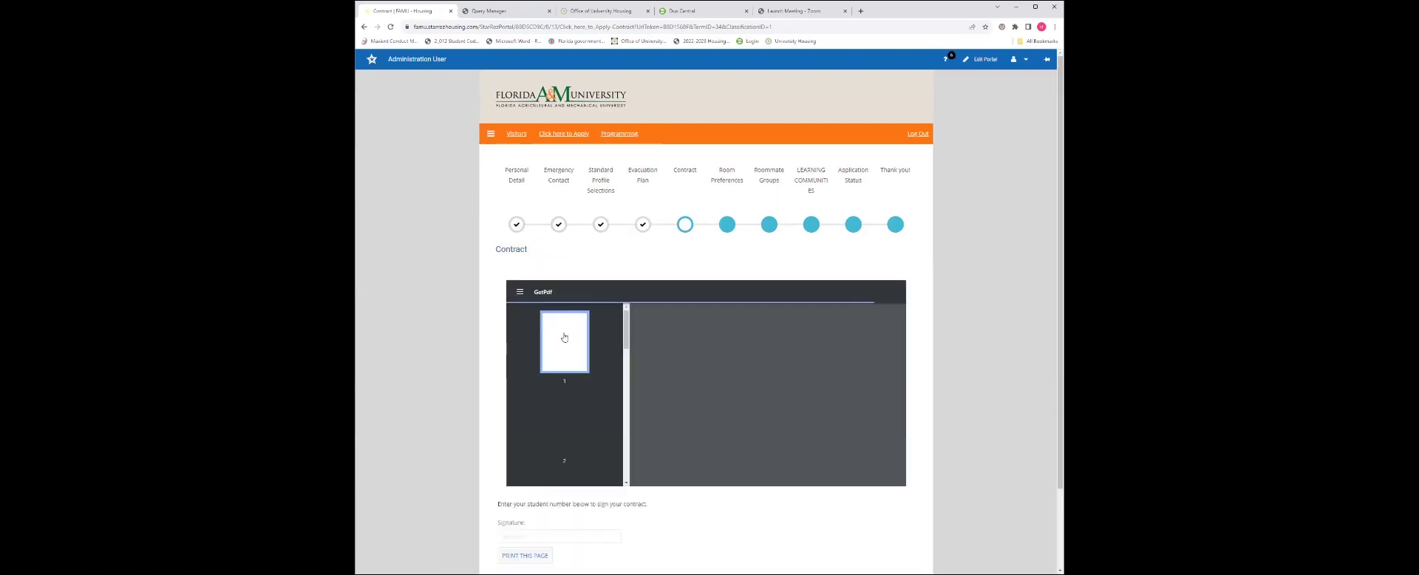
Read through the housing contract, sign it with the student number and save it
scroll(669, 356, "down", 4)
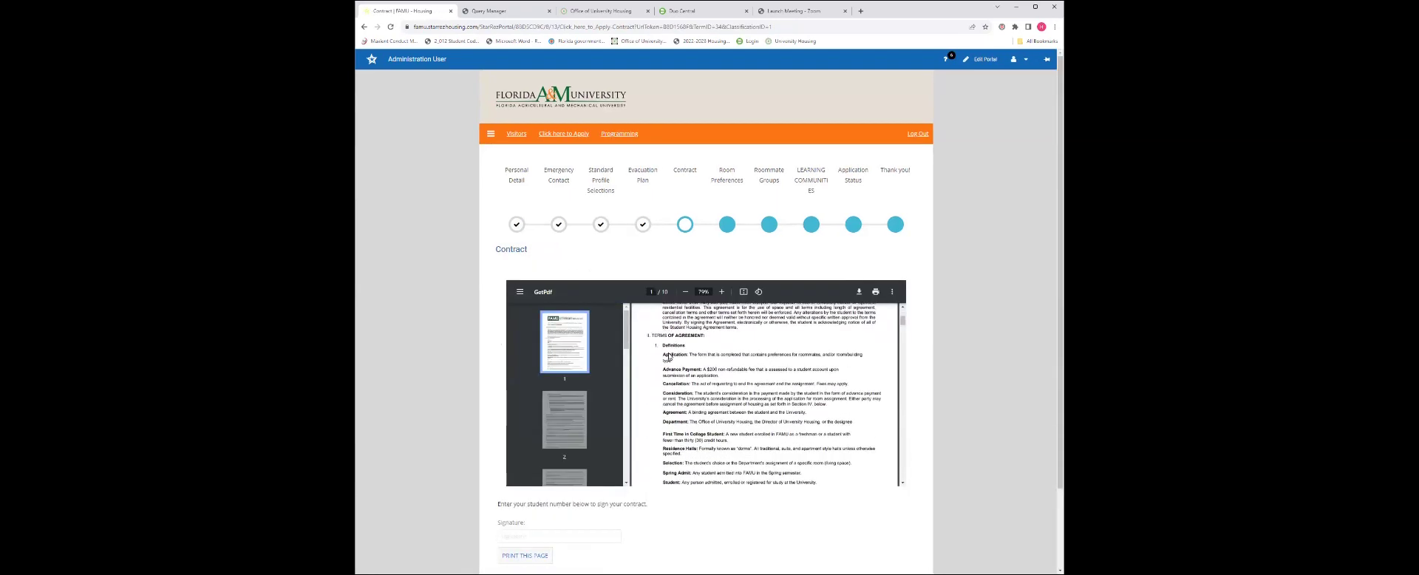
scroll(669, 355, "down", 8)
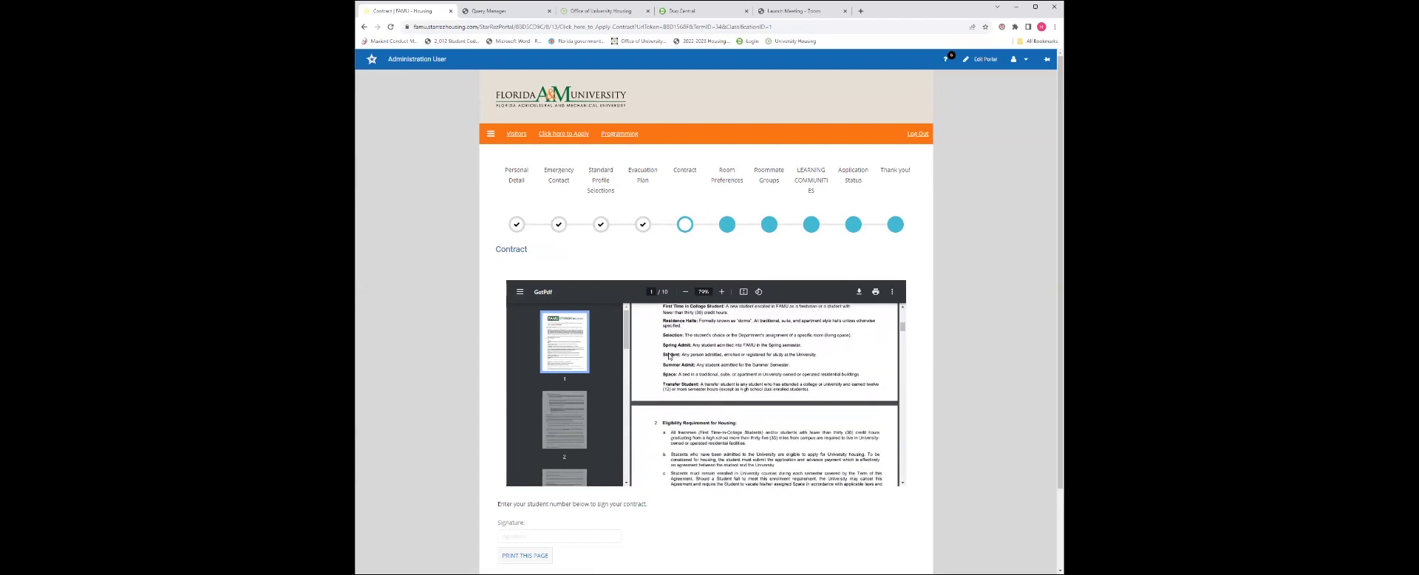
scroll(668, 356, "down", 5)
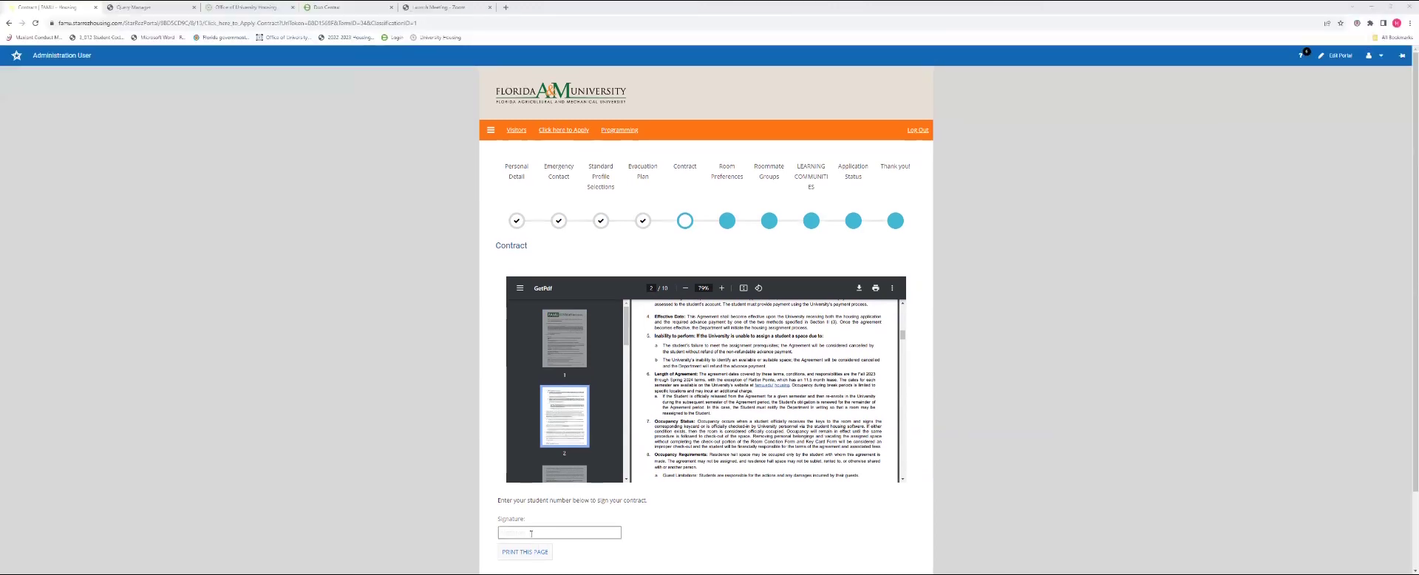
key("ctrl+v")
scroll(493, 331, "down", 3)
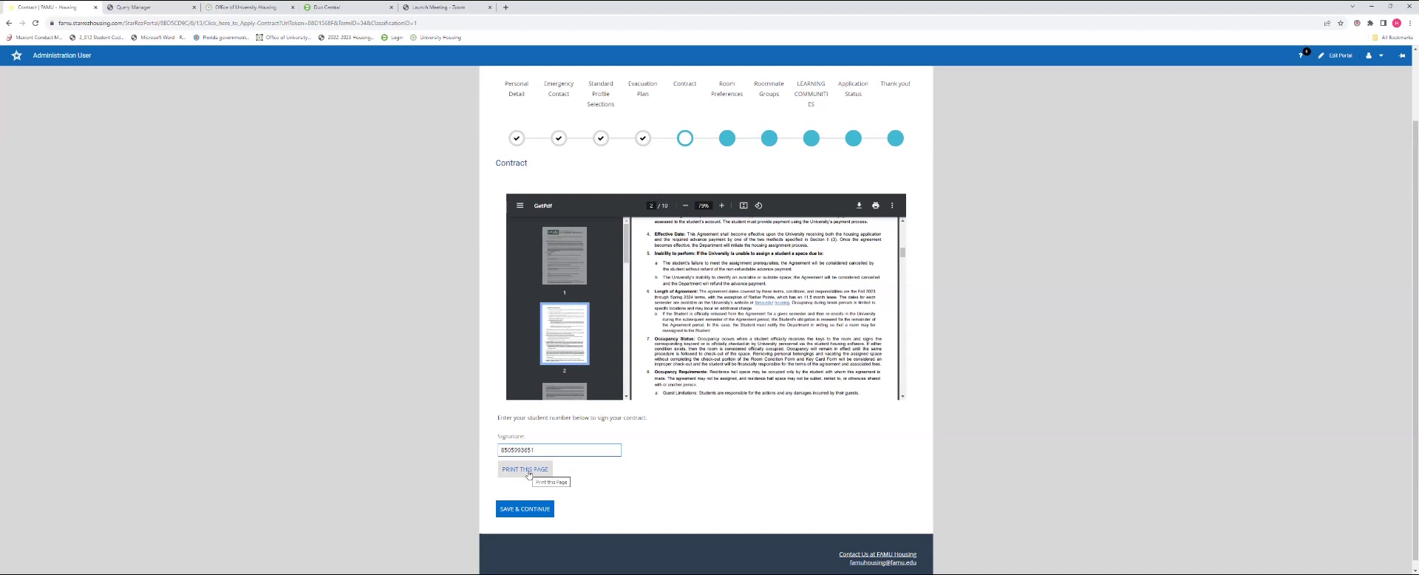
left_click(522, 510)
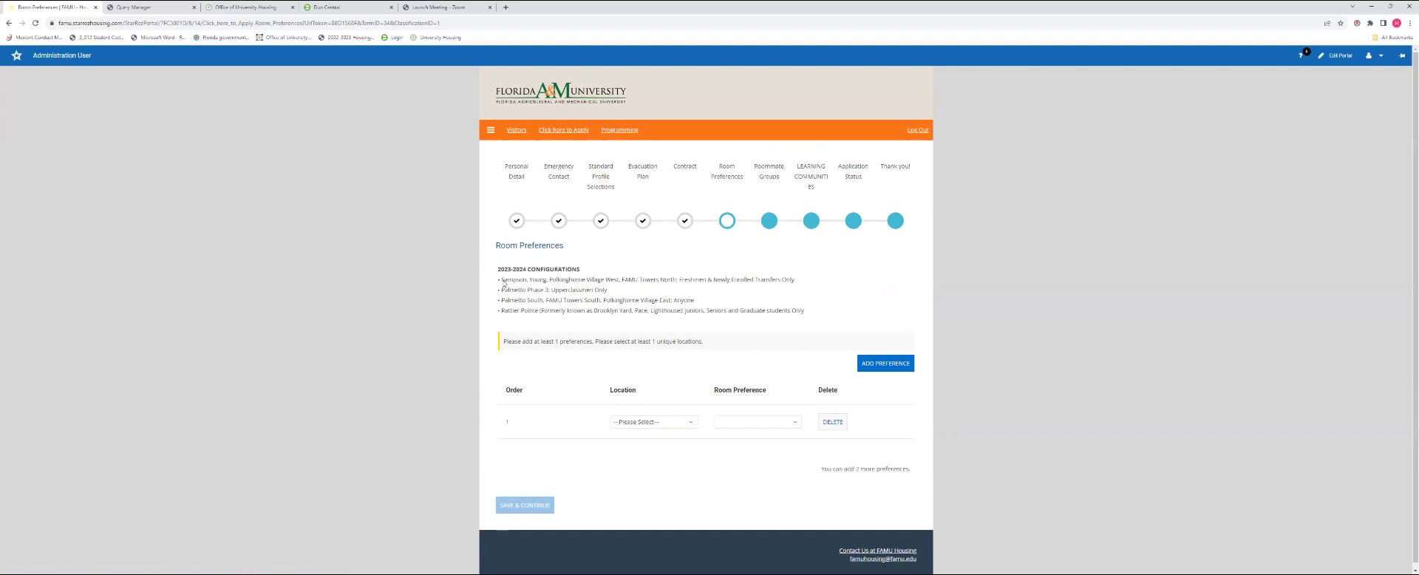
Highlight the freshman and transfer hall configurations and set the first room preference to FAMU Towers North, Double-Traditional
left_click_drag(502, 283, 795, 285)
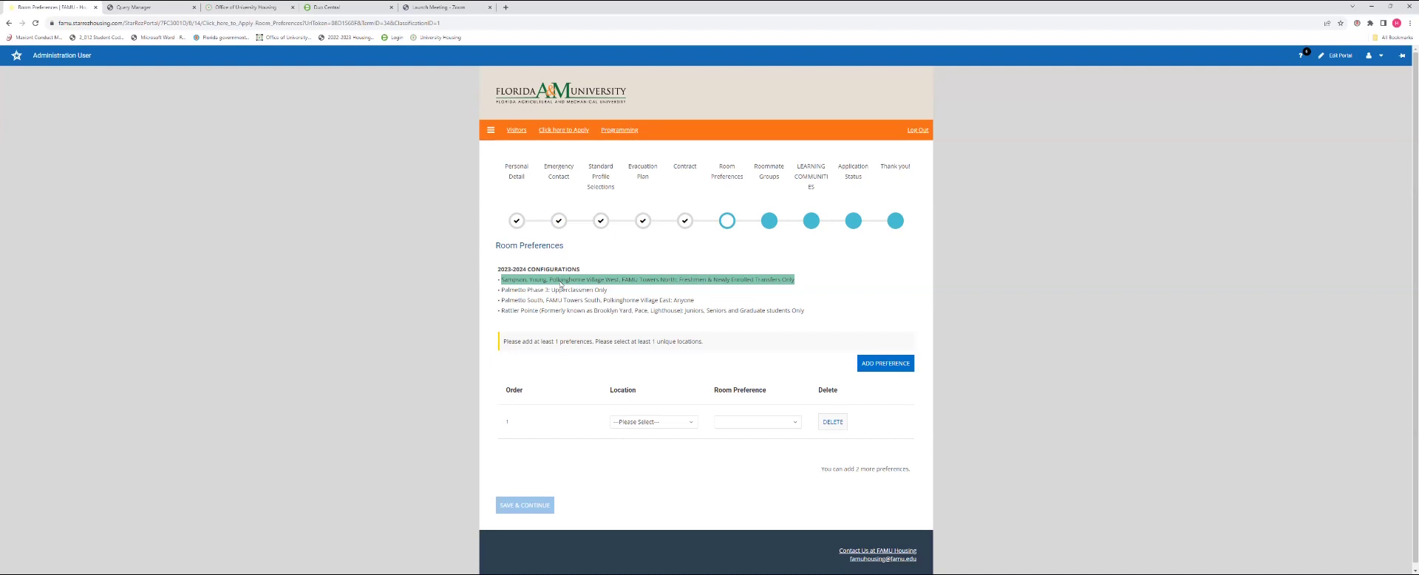
left_click(668, 421)
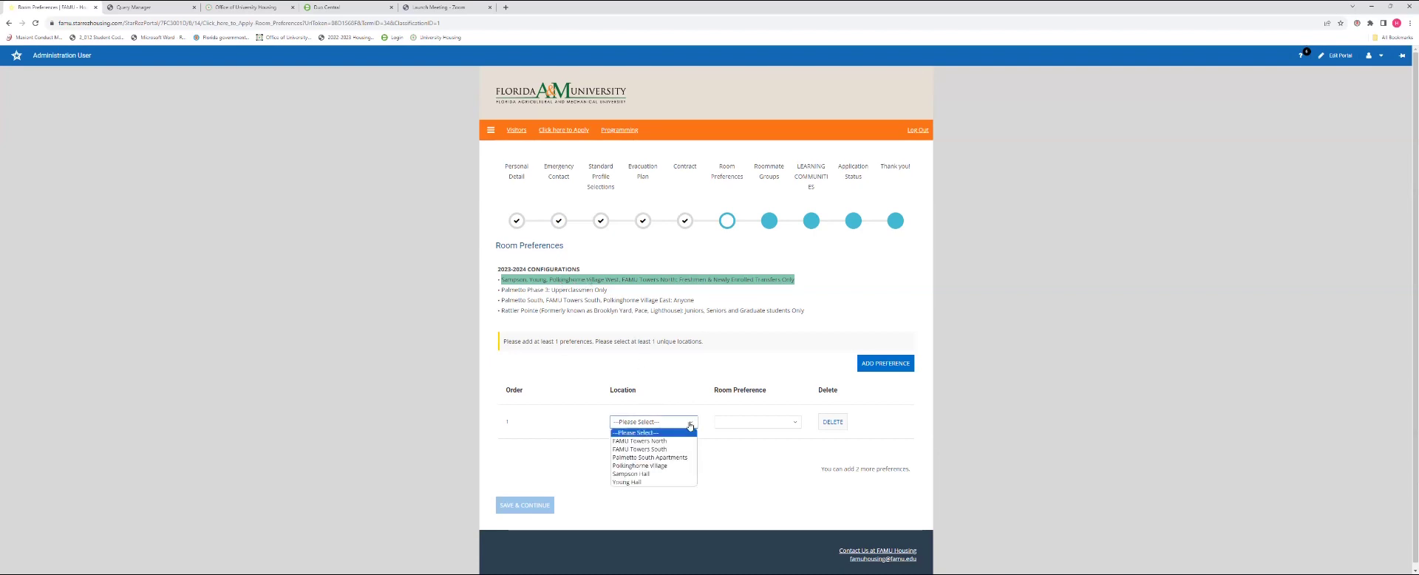
left_click(669, 442)
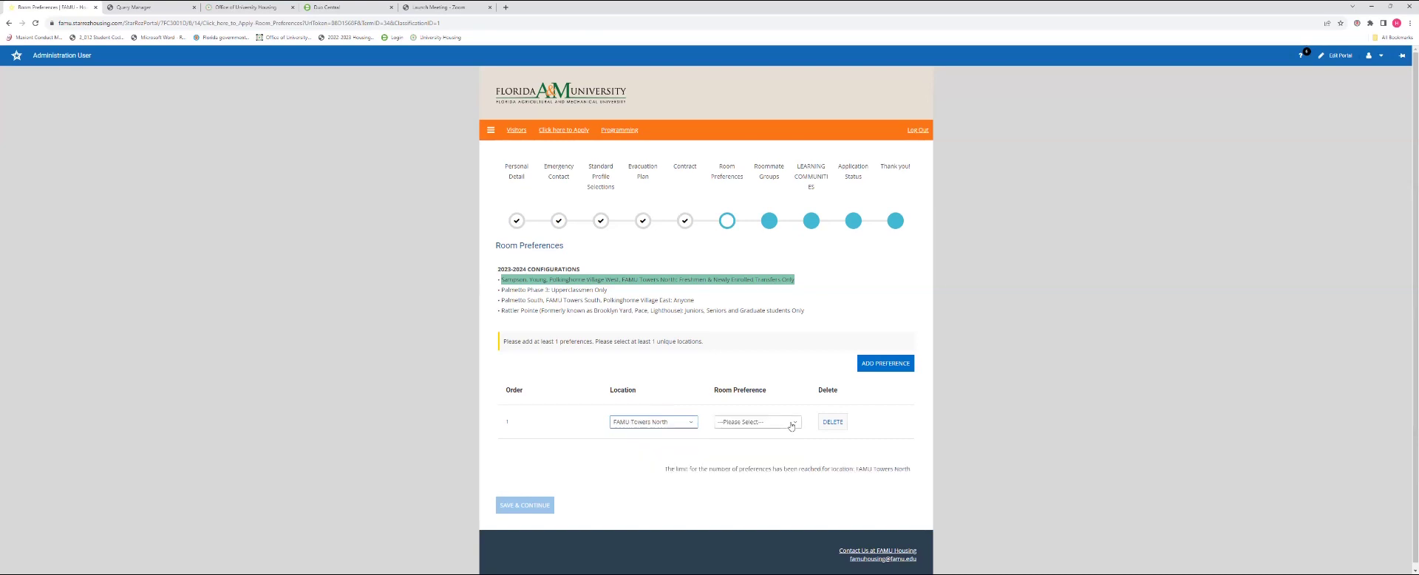
left_click(785, 424)
left_click(758, 441)
Add a second room preference for Polkinghorne Village, Single-Suite, and save the room preferences
left_click(885, 363)
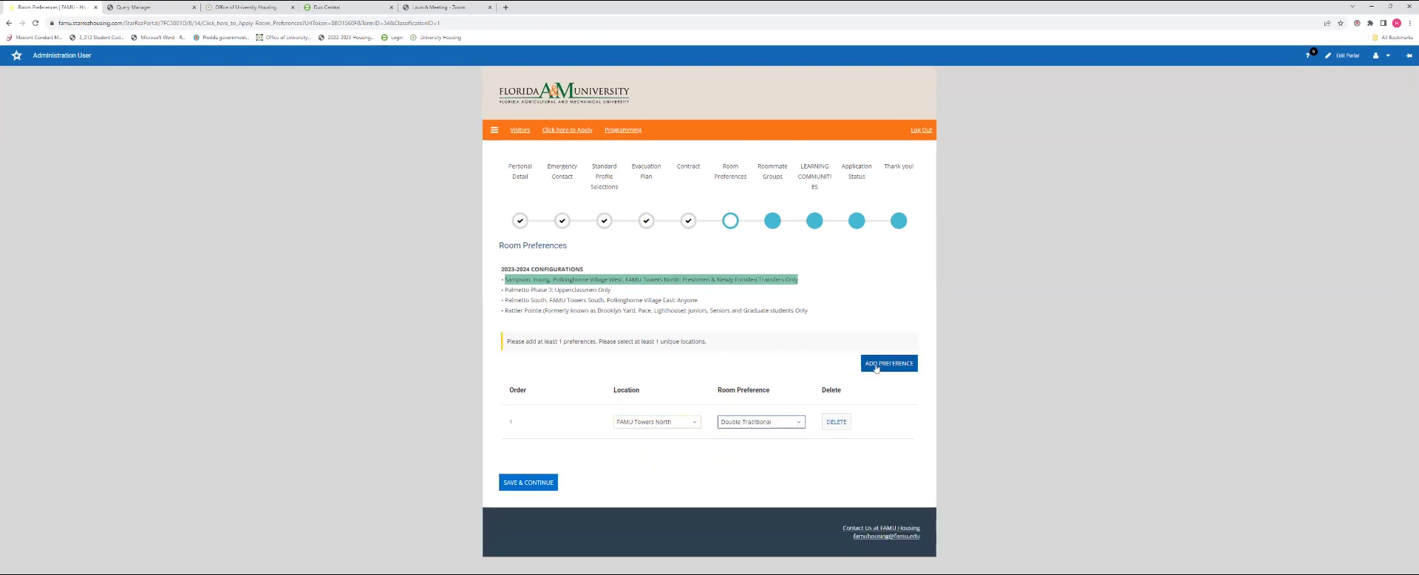
left_click(689, 458)
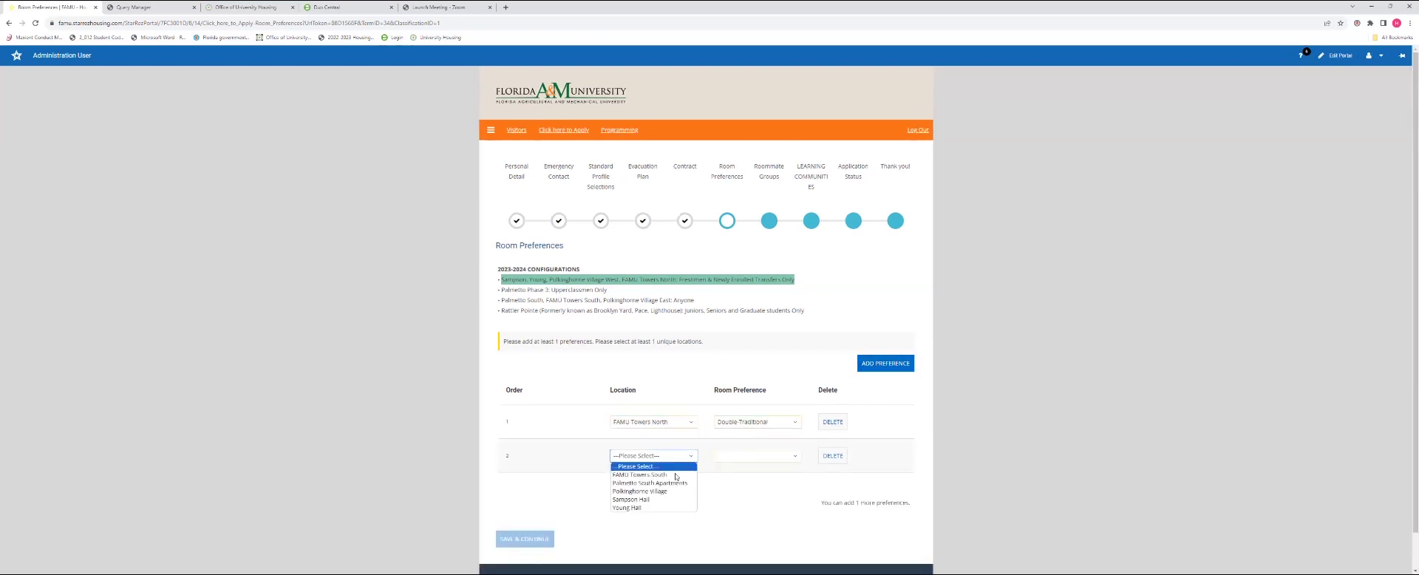
left_click(670, 491)
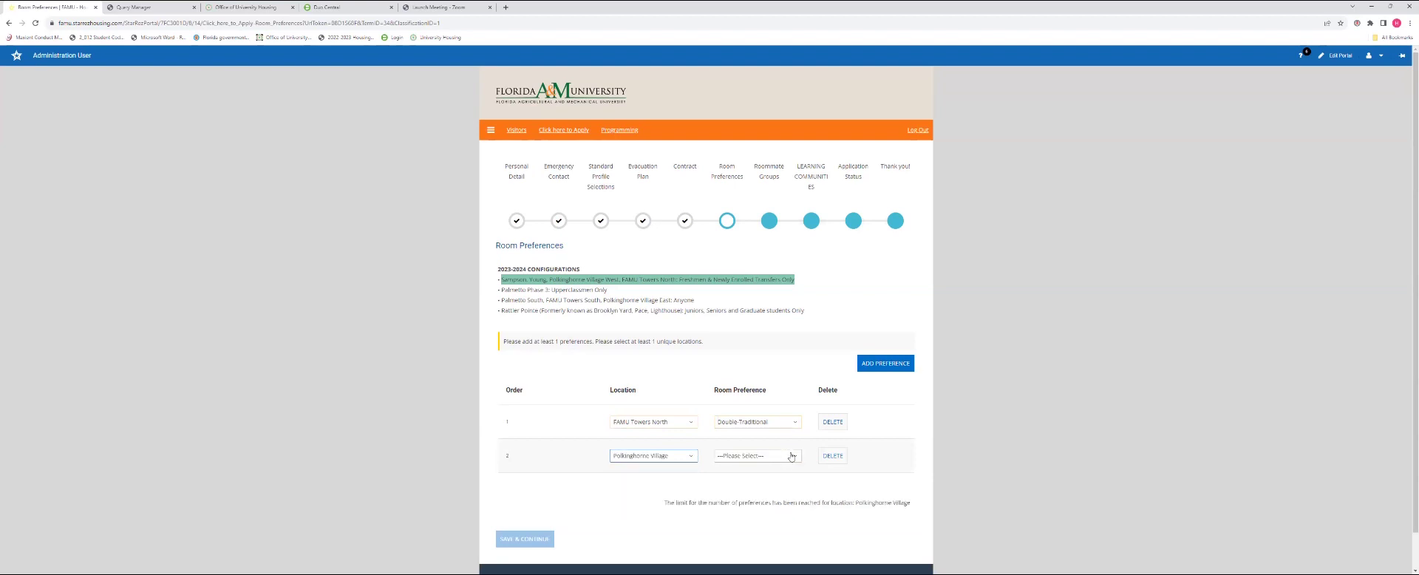
left_click(790, 456)
left_click(770, 475)
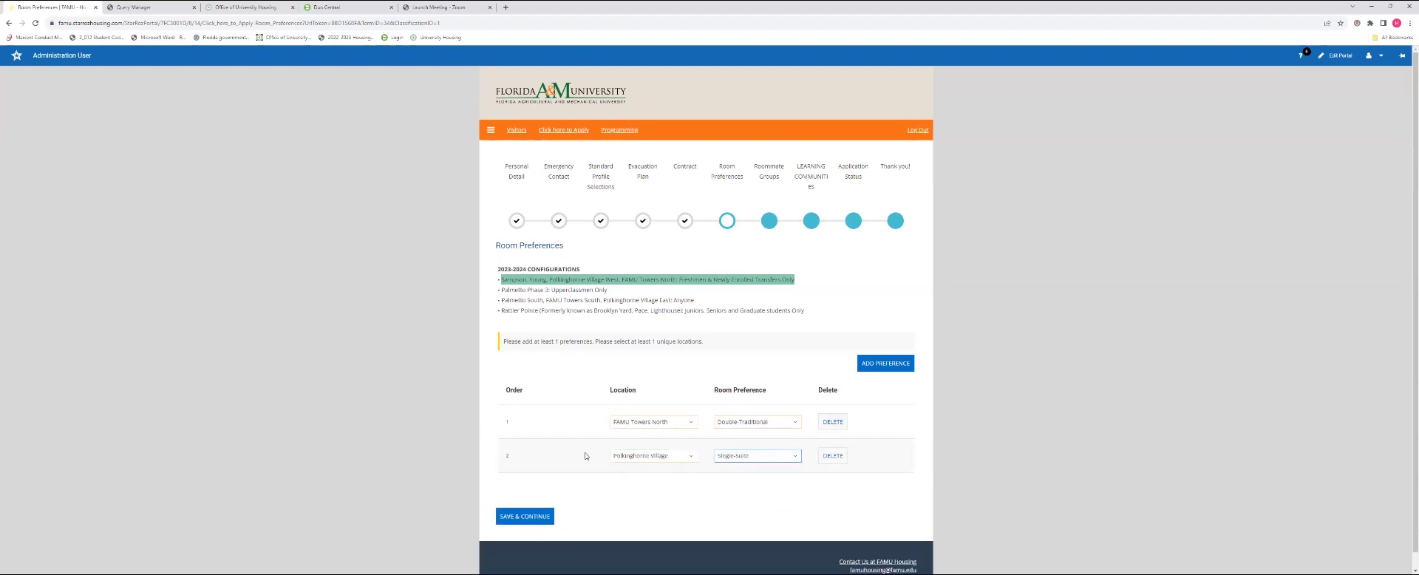
scroll(561, 470, "down", 1)
left_click(524, 500)
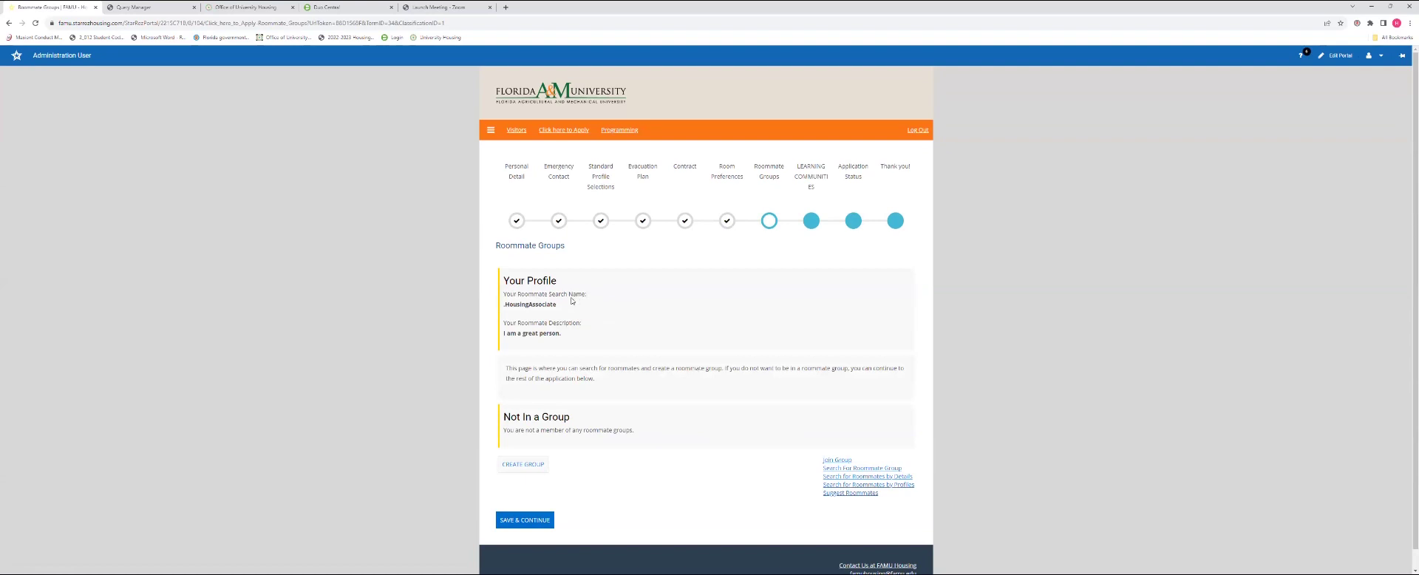
Review the roommate group options and continue the application past the Roommate Groups page
scroll(562, 304, "down", 1)
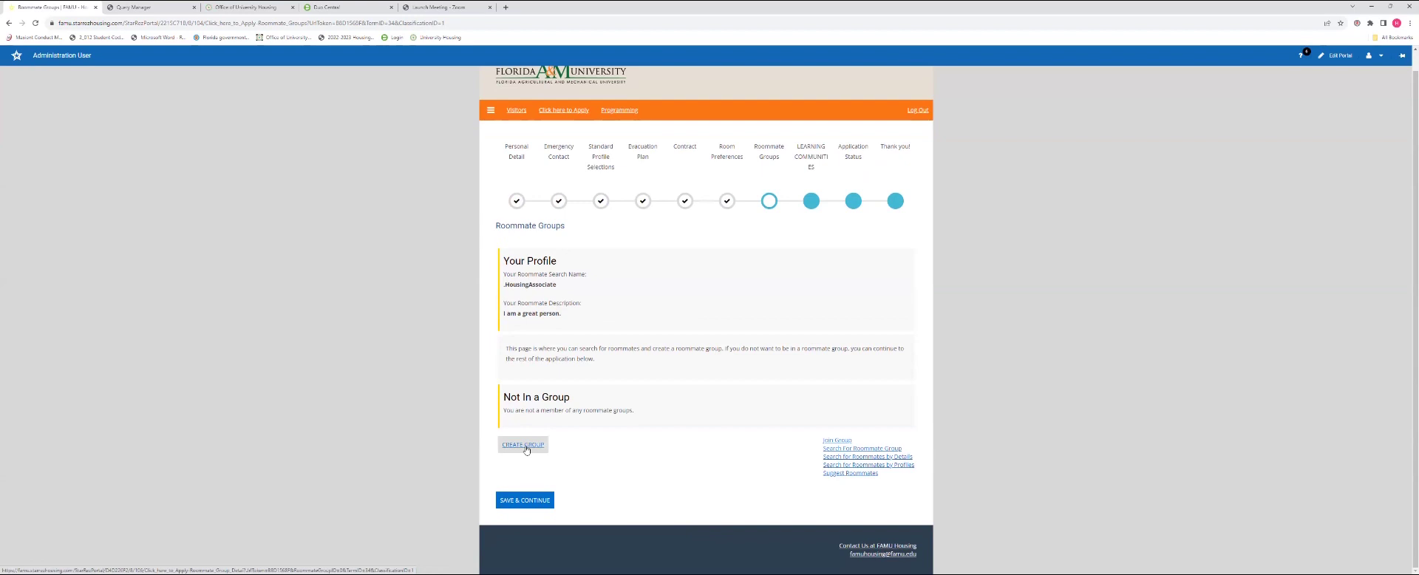
left_click(526, 445)
left_click(527, 501)
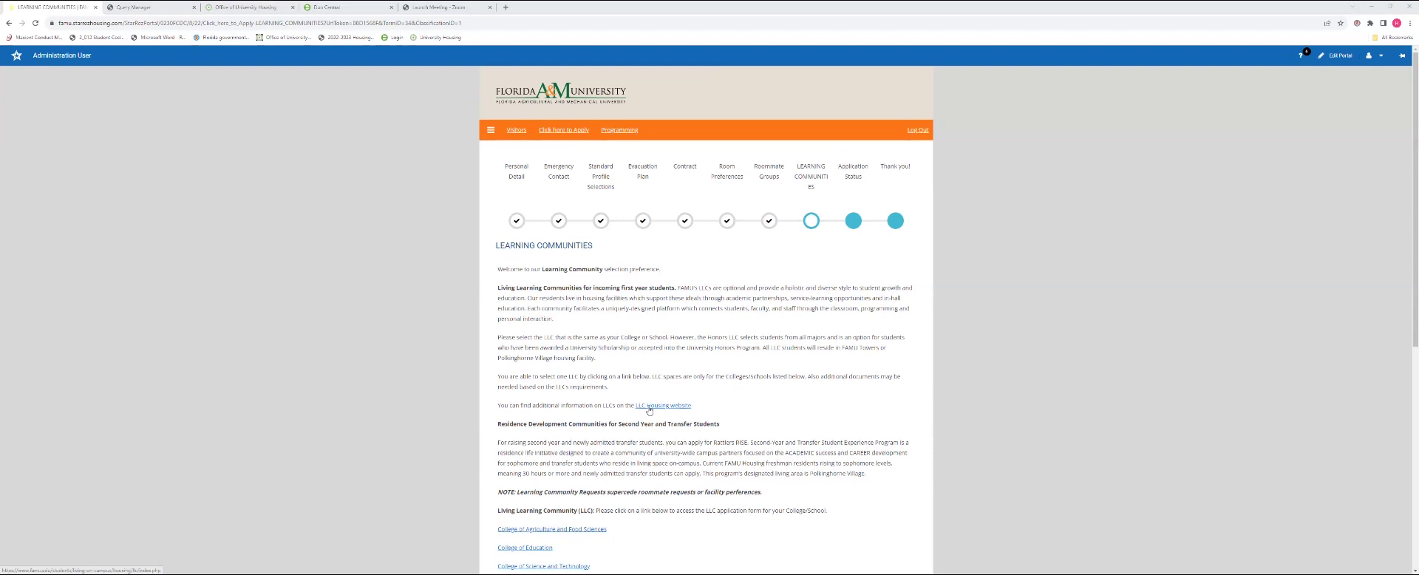
Review the learning communities, add College of Education as the LLC preference and save it
scroll(607, 367, "down", 3)
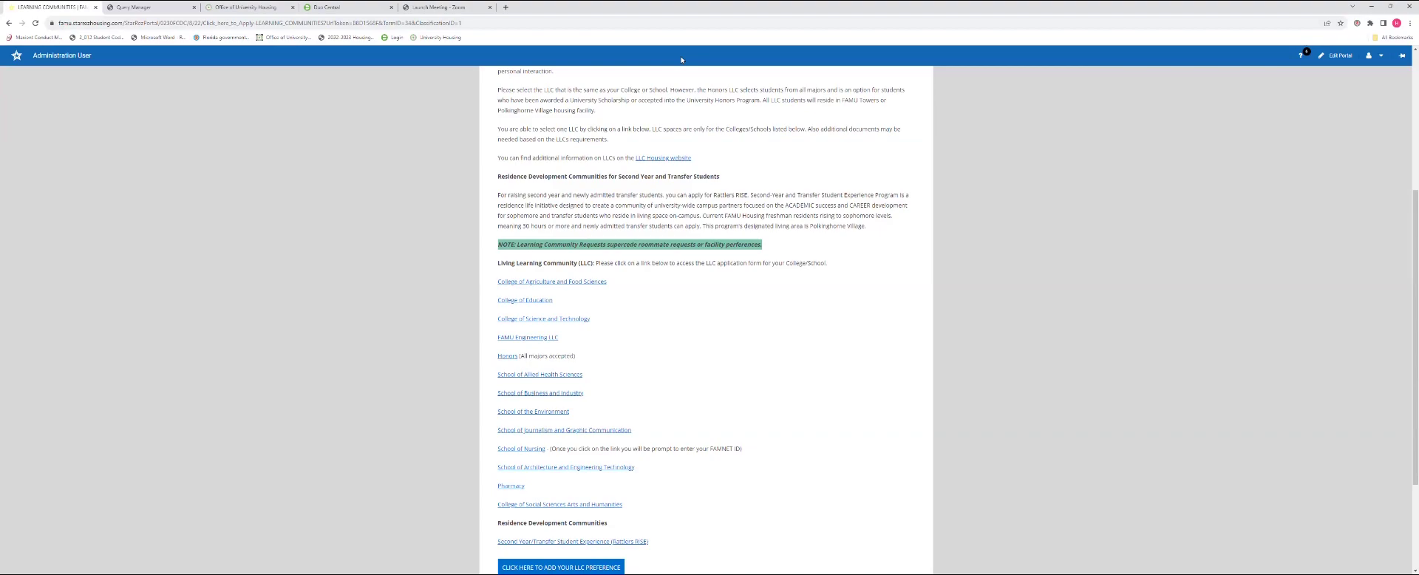
scroll(511, 384, "down", 1)
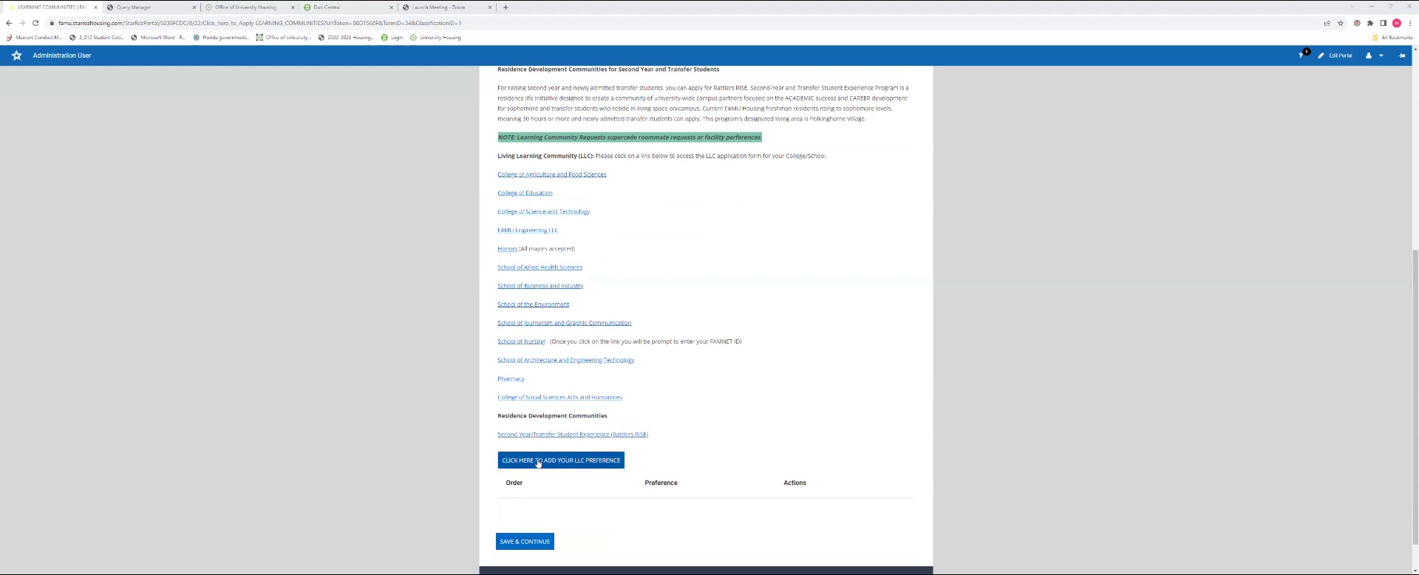
left_click(538, 462)
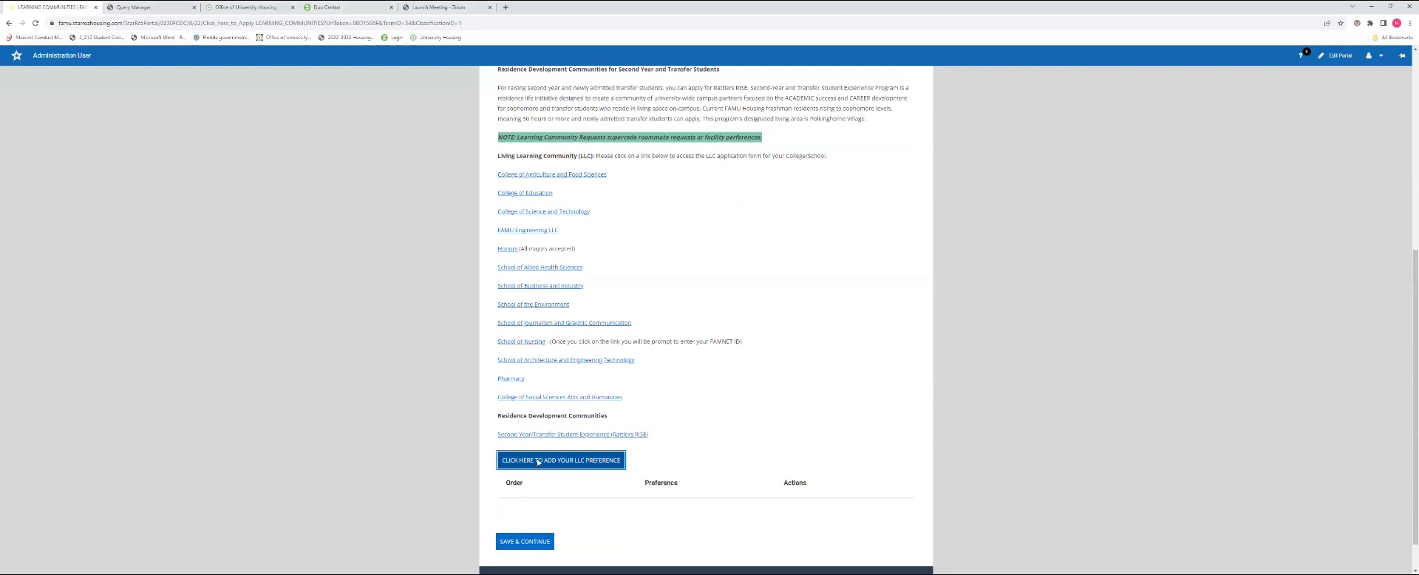
scroll(739, 414, "down", 1)
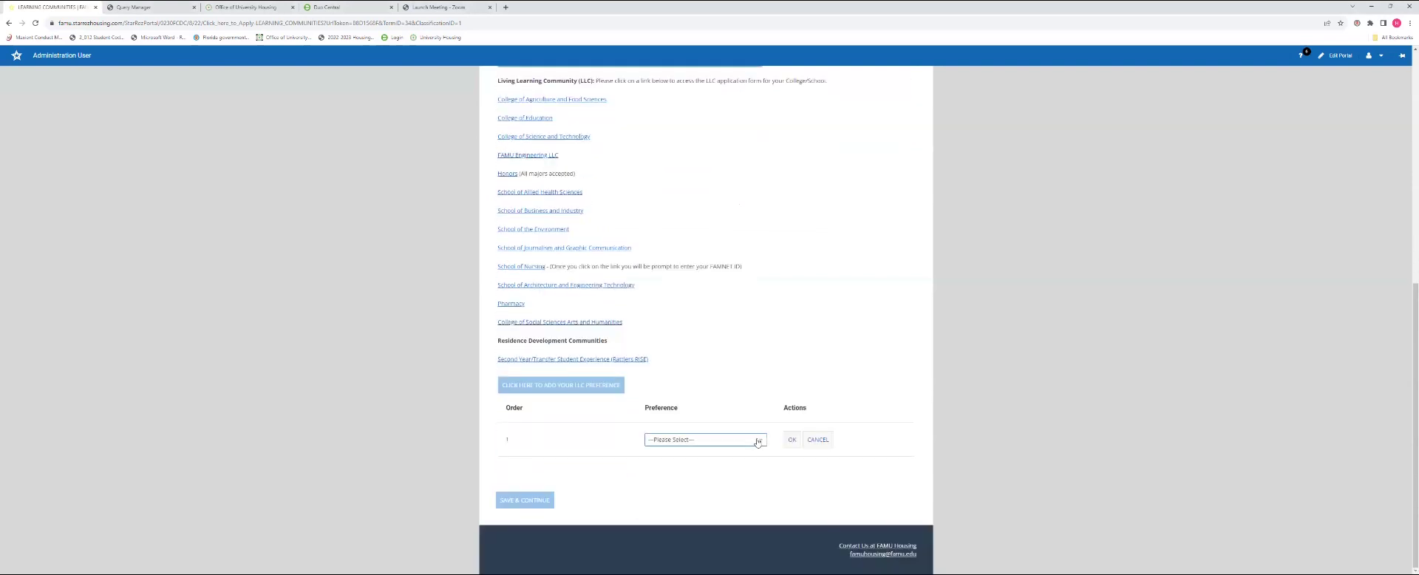
left_click(757, 442)
left_click(695, 467)
left_click(792, 439)
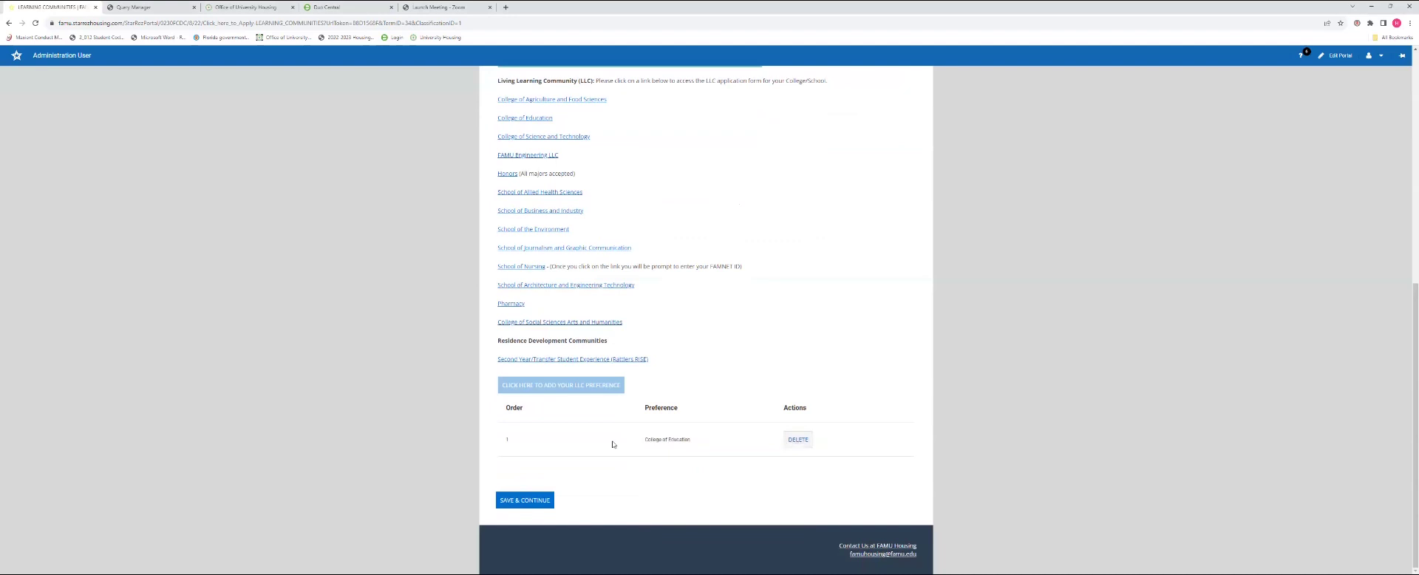
left_click(535, 504)
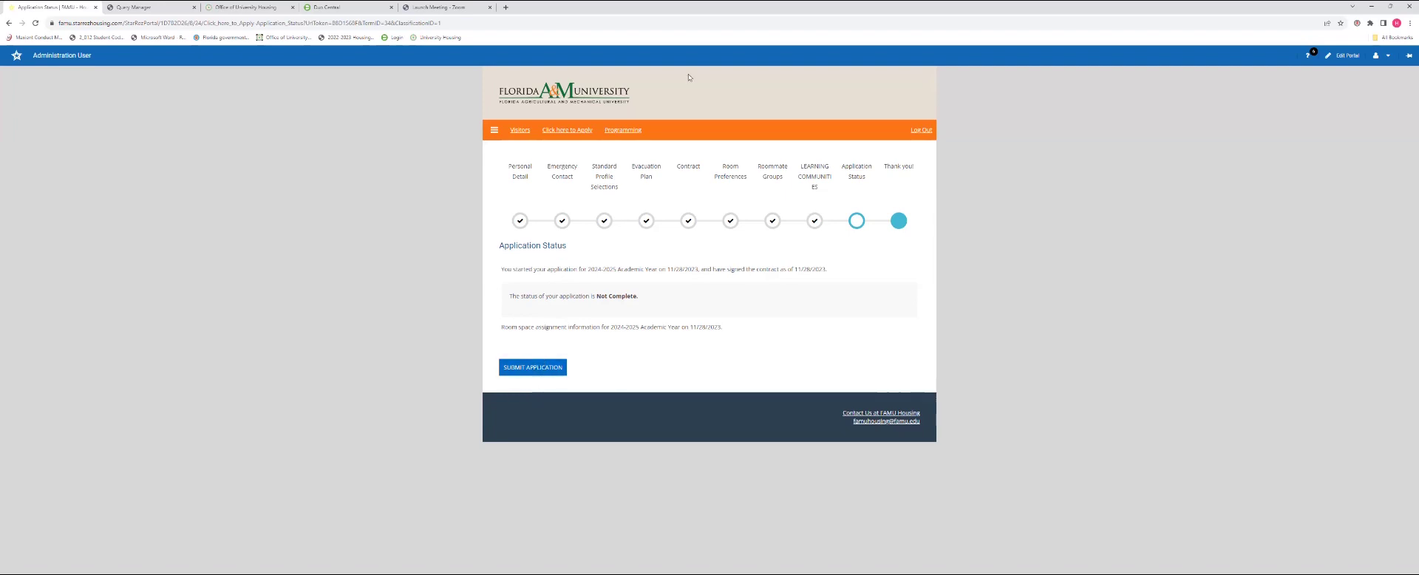
Submit the housing application and highlight the housing office's phone number on the thank-you page
left_click(527, 368)
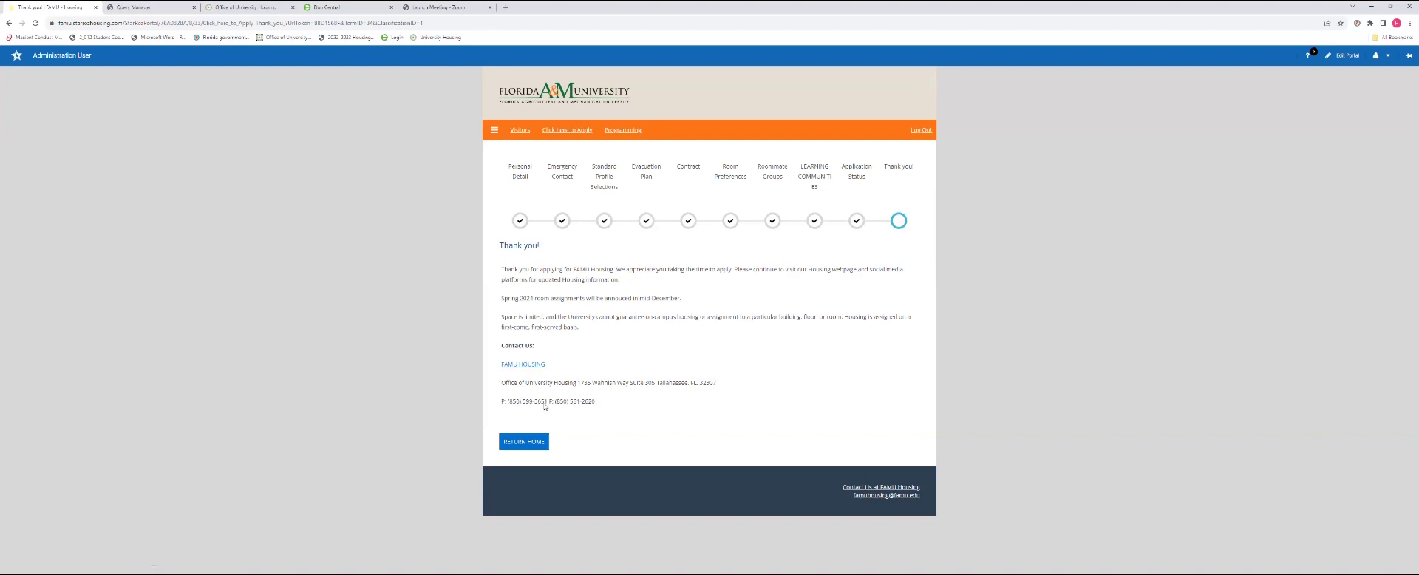
left_click_drag(548, 400, 500, 404)
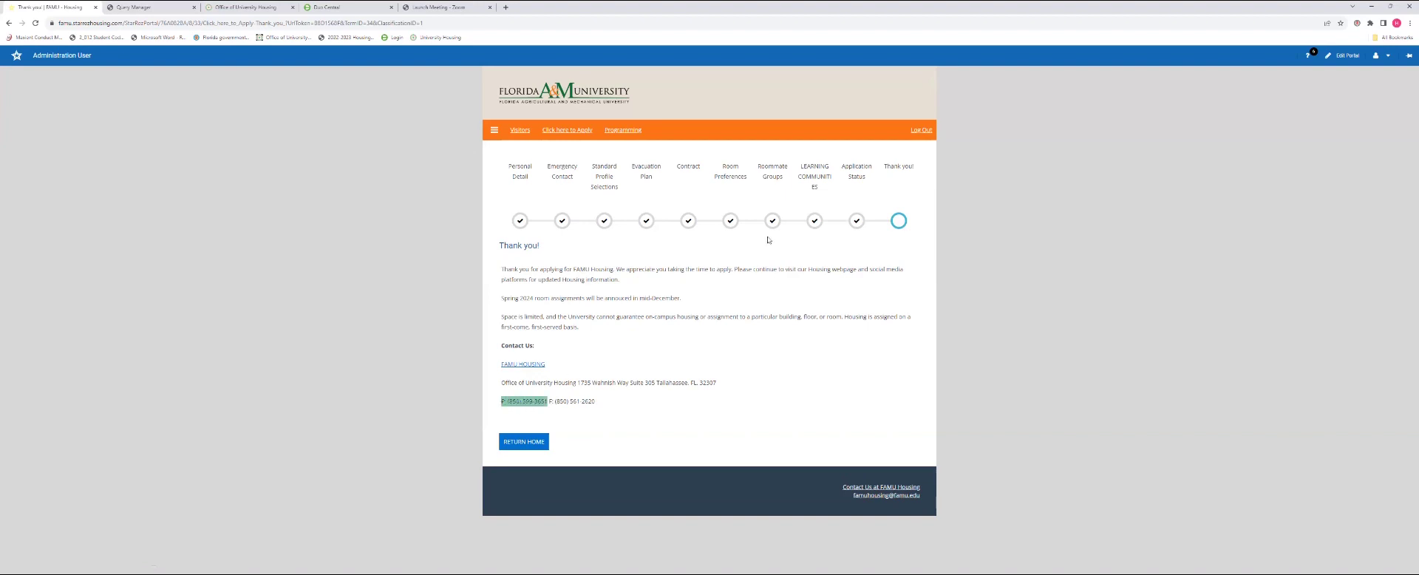